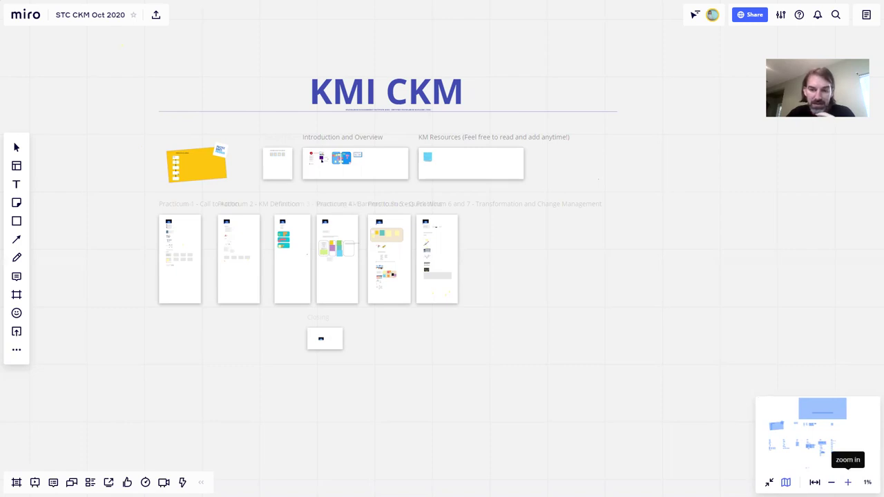
- Zoom in on the Practicum frames using the minimap's + button
{"action": "left_click", "coordinate": [849, 482]}
{"action": "left_click", "coordinate": [848, 482]}
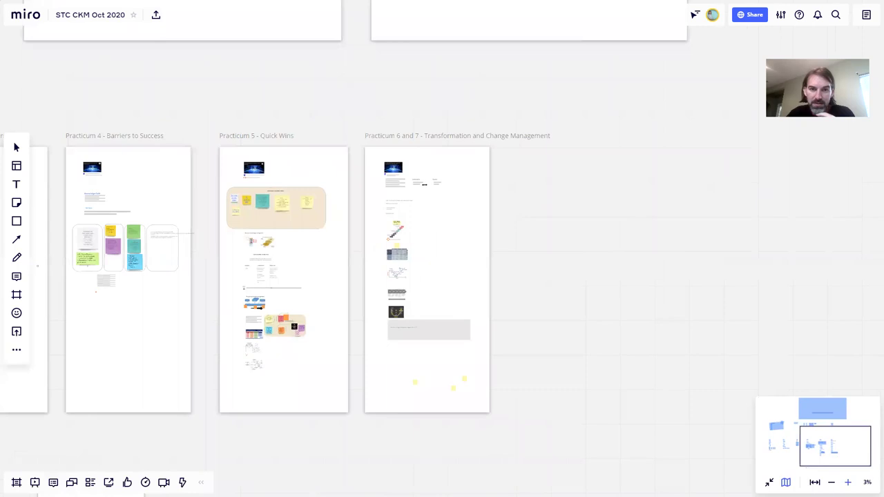
{"action": "left_click", "coordinate": [848, 482]}
{"action": "left_click", "coordinate": [848, 482]}
{"action": "left_click", "coordinate": [849, 482]}
{"action": "left_click", "coordinate": [848, 483]}
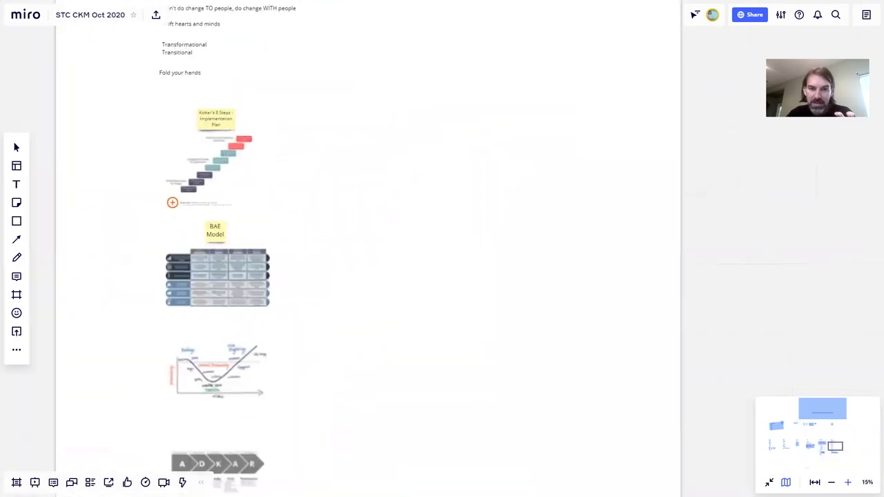
- Zoom back out, then drag the minimap viewport up-left to the Practice Area and top frames
{"action": "left_click", "coordinate": [831, 483]}
{"action": "left_click", "coordinate": [831, 482]}
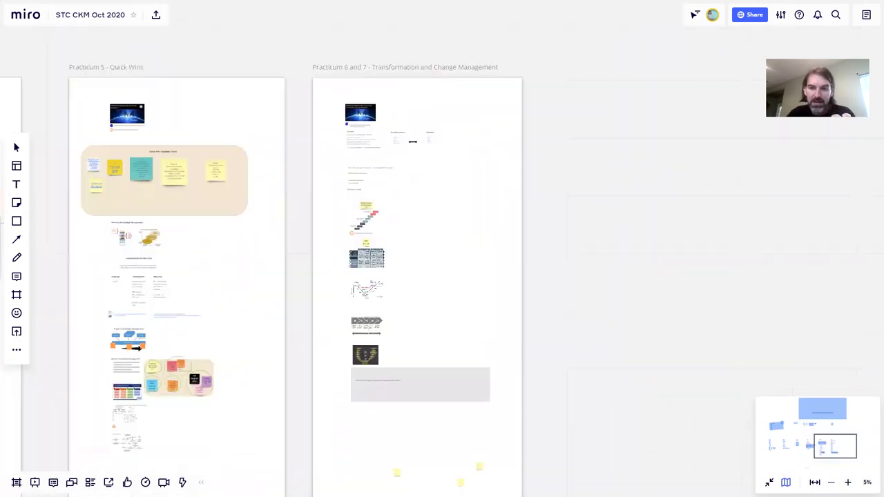
{"action": "left_click", "coordinate": [831, 482]}
{"action": "left_click", "coordinate": [831, 482]}
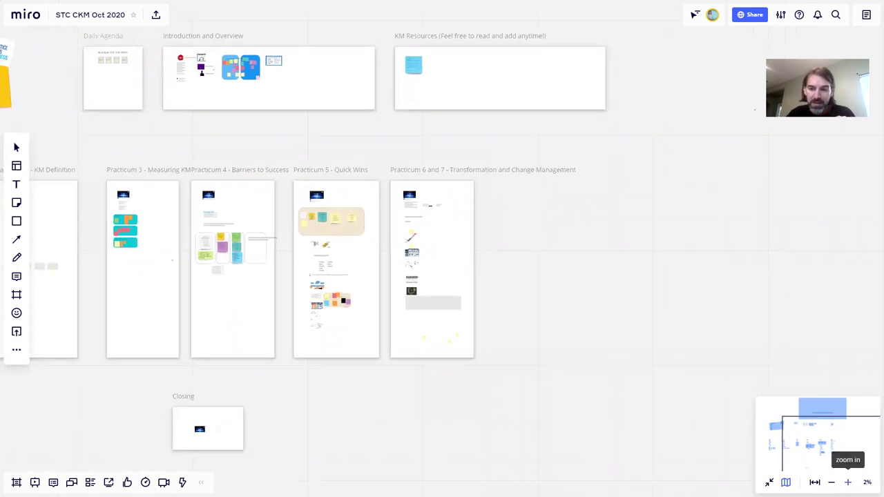
{"action": "left_click", "coordinate": [848, 483]}
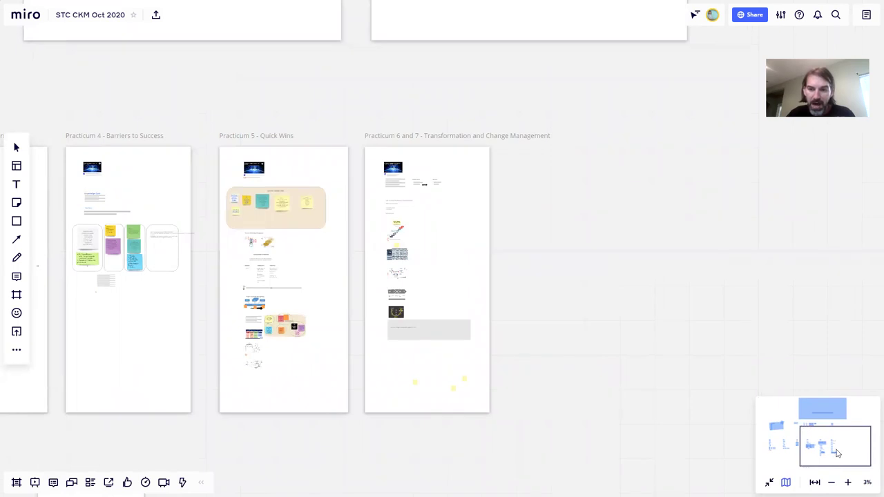
{"action": "left_click_drag", "start_coordinate": [836, 450], "coordinate": [801, 449]}
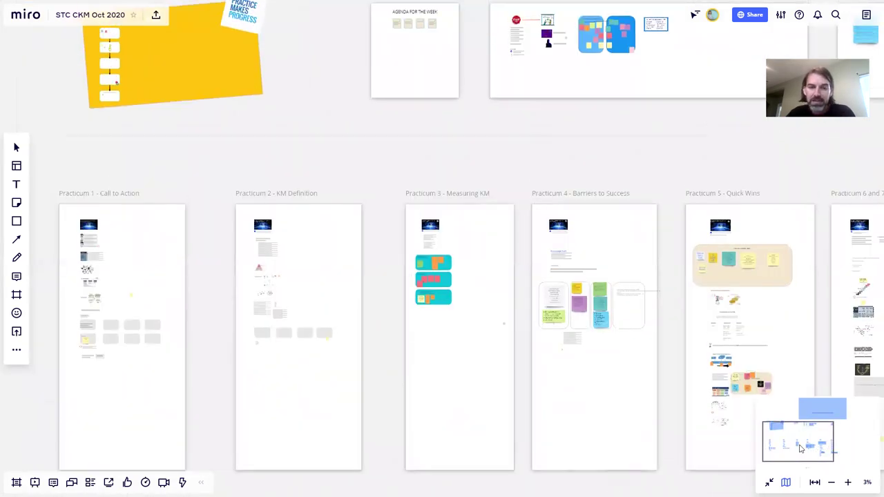
{"action": "left_click_drag", "start_coordinate": [801, 449], "coordinate": [787, 430]}
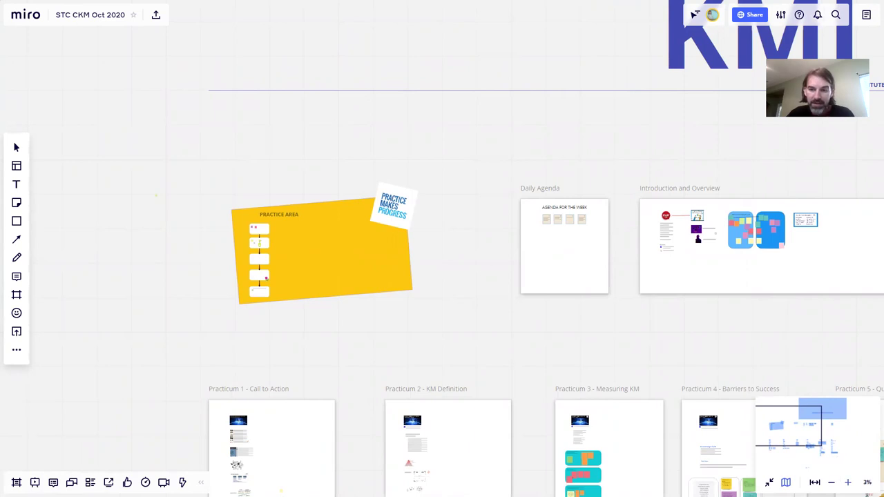
- Zoom in and pan until the 'Practice sticky notes here' frame with its practice and Test notes is centred
{"action": "left_click", "coordinate": [848, 483]}
{"action": "left_click", "coordinate": [848, 482]}
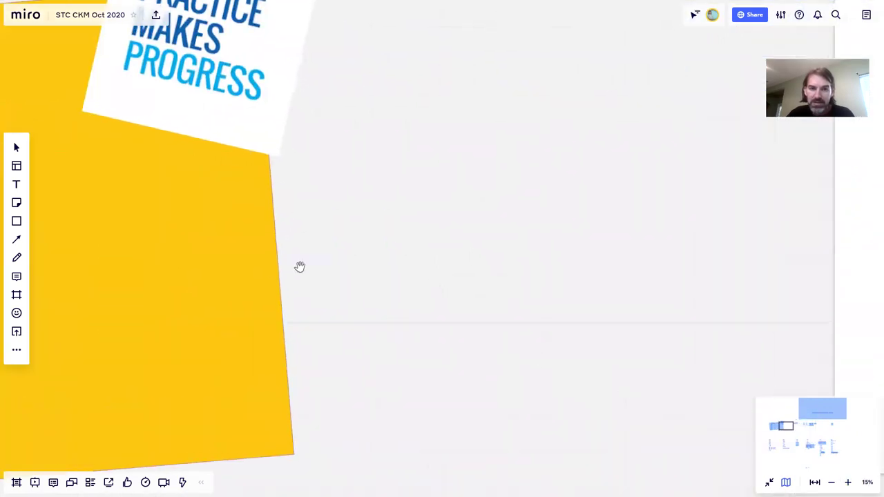
{"action": "left_click_drag", "start_coordinate": [302, 191], "coordinate": [602, 227]}
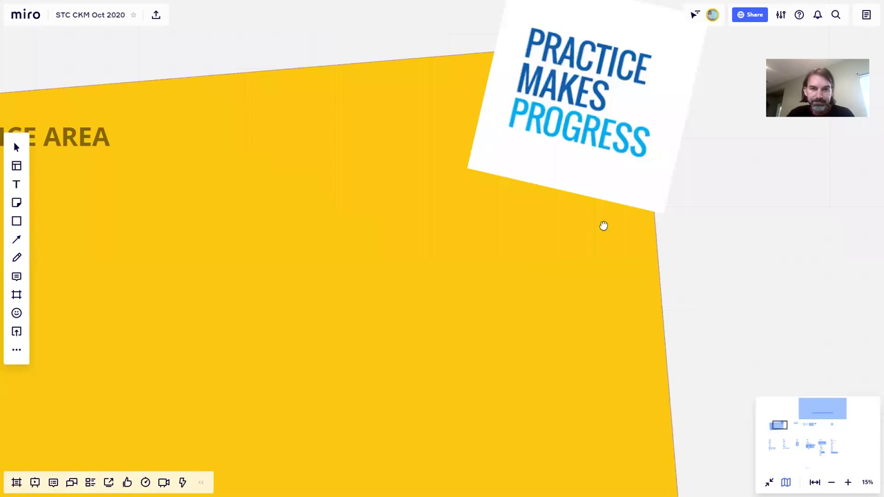
{"action": "left_click_drag", "start_coordinate": [249, 233], "coordinate": [438, 233]}
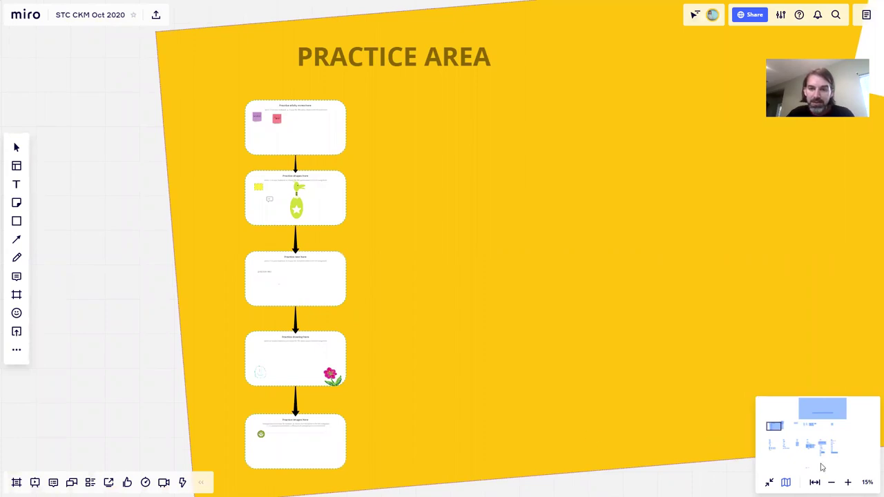
{"action": "left_click", "coordinate": [848, 482]}
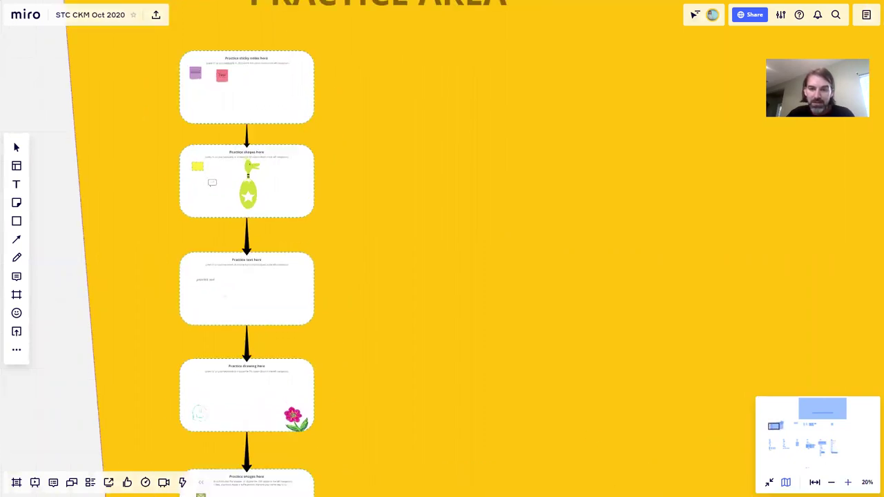
{"action": "left_click", "coordinate": [848, 483]}
{"action": "left_click", "coordinate": [848, 482]}
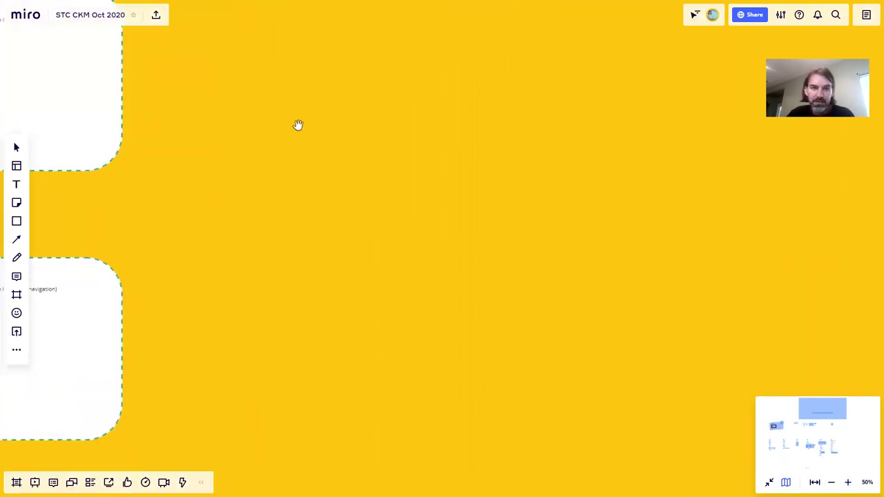
{"action": "left_click_drag", "start_coordinate": [298, 125], "coordinate": [706, 347]}
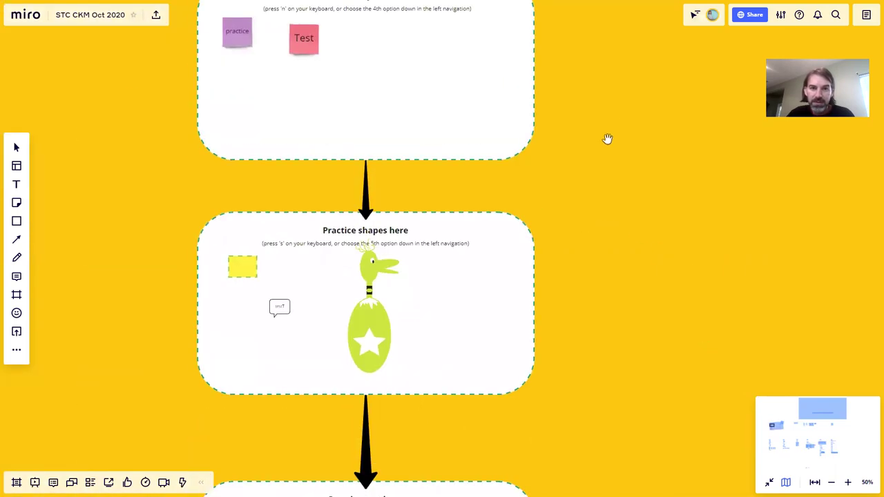
{"action": "left_click_drag", "start_coordinate": [608, 138], "coordinate": [636, 258]}
{"action": "left_click_drag", "start_coordinate": [651, 306], "coordinate": [679, 371]}
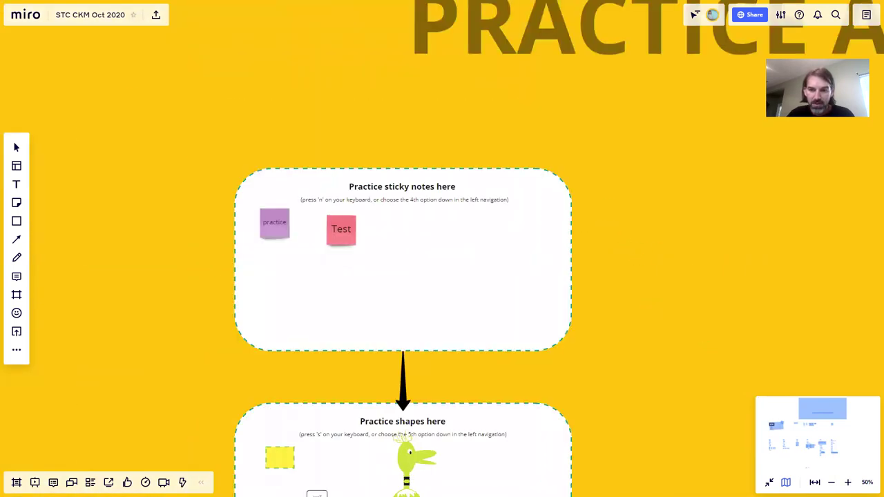
- Zoom in, try moving the Test sticky note, undo it, and shift it slightly left
{"action": "key", "text": "ctrl+plus"}
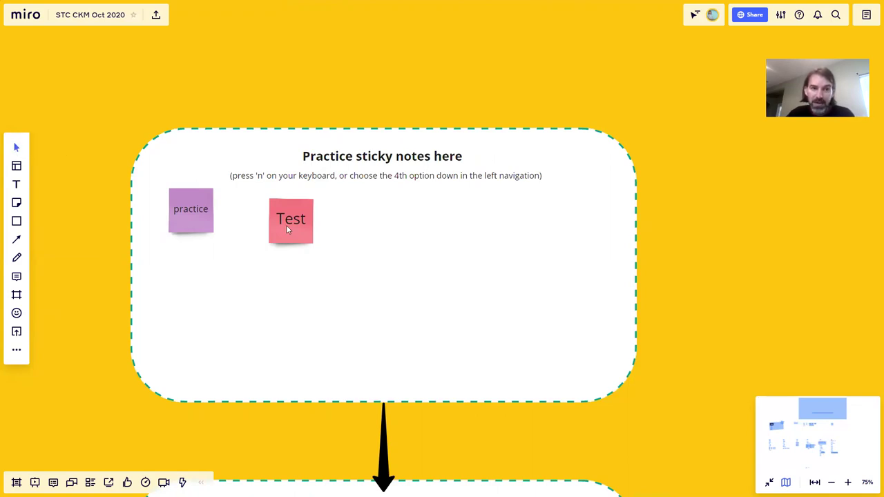
{"action": "left_click_drag", "start_coordinate": [291, 228], "coordinate": [324, 260]}
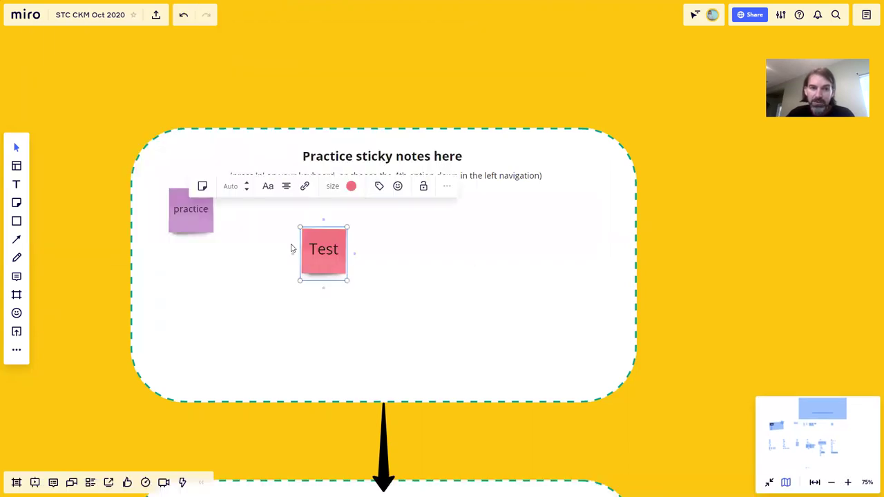
{"action": "left_click", "coordinate": [256, 235]}
{"action": "key", "text": "ctrl+z"}
{"action": "left_click_drag", "start_coordinate": [283, 229], "coordinate": [264, 232]}
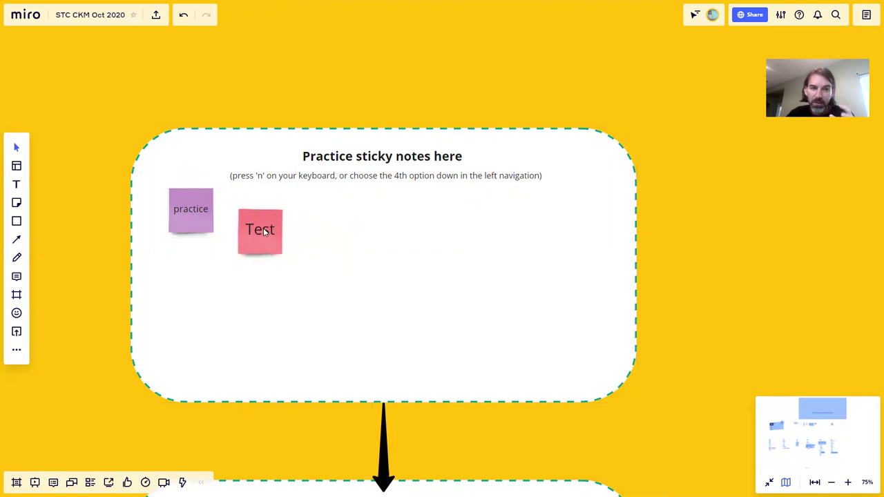
- Pan to the practice sticky notes area and nudge the Test note slightly down and right
{"action": "left_click", "coordinate": [17, 147]}
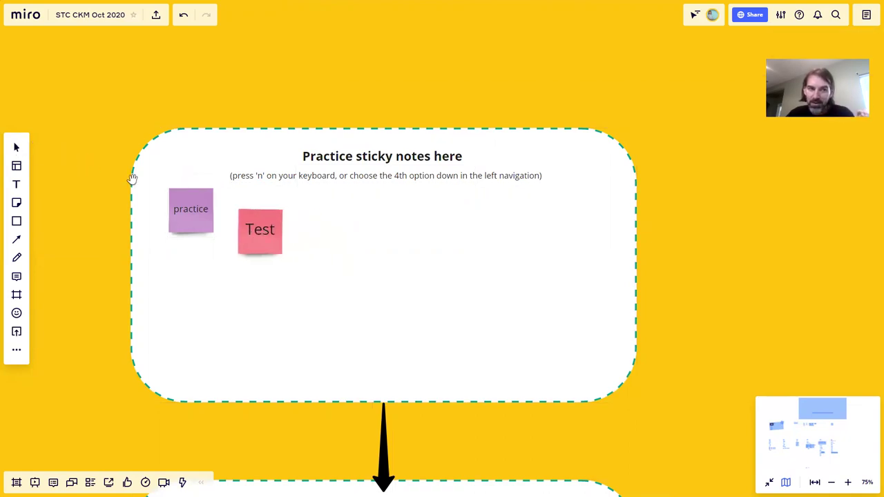
{"action": "left_click_drag", "start_coordinate": [309, 199], "coordinate": [351, 191]}
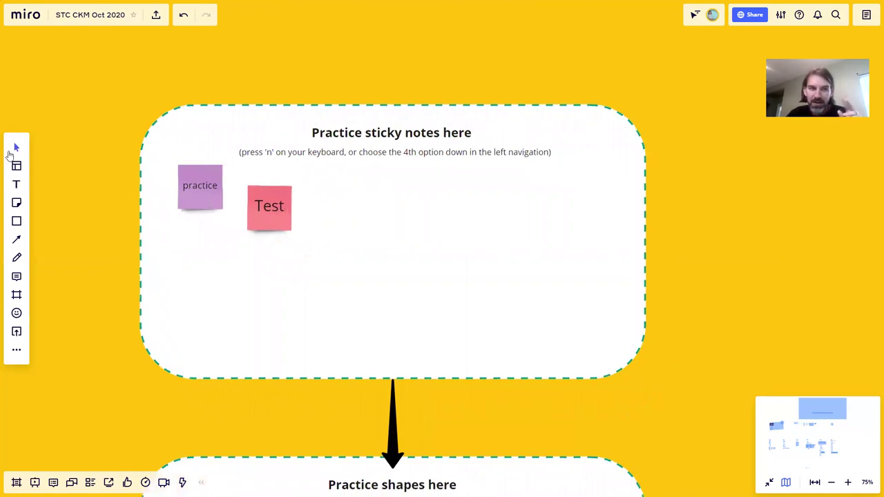
{"action": "left_click", "coordinate": [17, 149]}
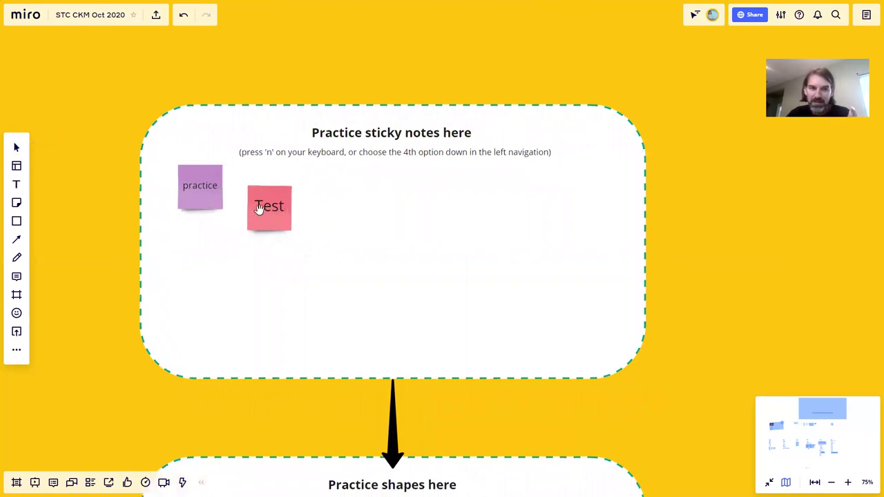
{"action": "left_click", "coordinate": [265, 207]}
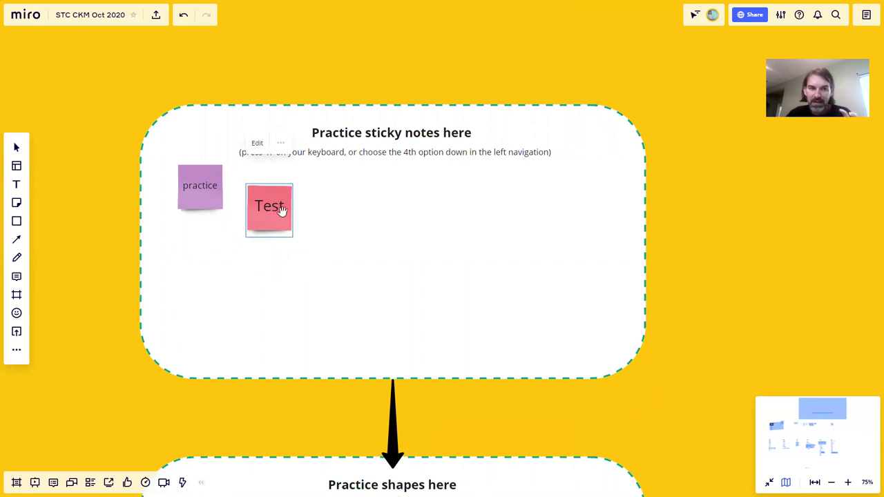
{"action": "mouse_move", "coordinate": [280, 211]}
{"action": "left_mouse_down"}
{"action": "mouse_move", "coordinate": [336, 239]}
{"action": "mouse_move", "coordinate": [277, 225]}
{"action": "left_mouse_up"}
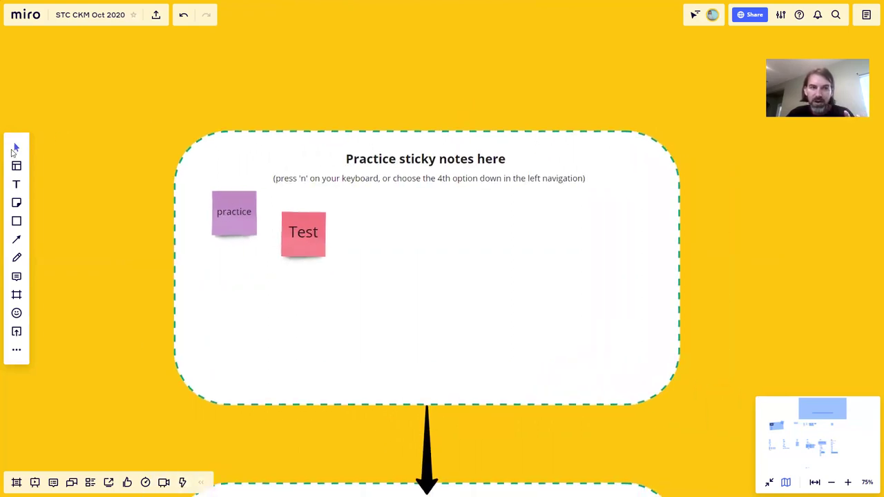
{"action": "left_click", "coordinate": [312, 246]}
{"action": "mouse_move", "coordinate": [312, 246]}
{"action": "left_mouse_down"}
{"action": "mouse_move", "coordinate": [336, 263]}
{"action": "mouse_move", "coordinate": [302, 255]}
{"action": "left_mouse_up"}
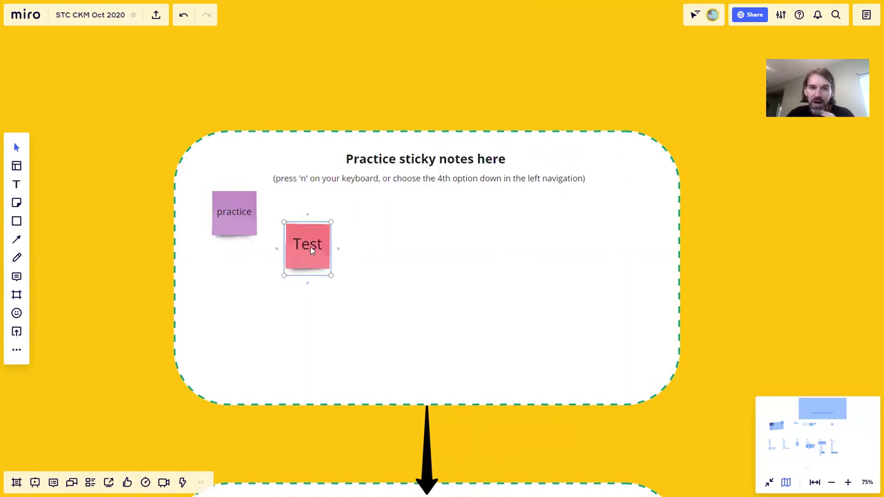
- Add a light-pink sticky note reading 'hello message' in the practice area
{"action": "left_click", "coordinate": [244, 264]}
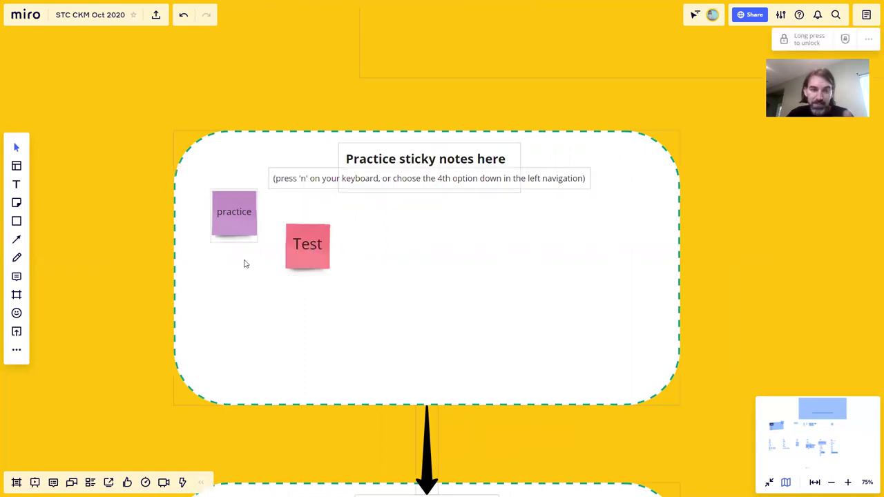
{"action": "left_click", "coordinate": [17, 205]}
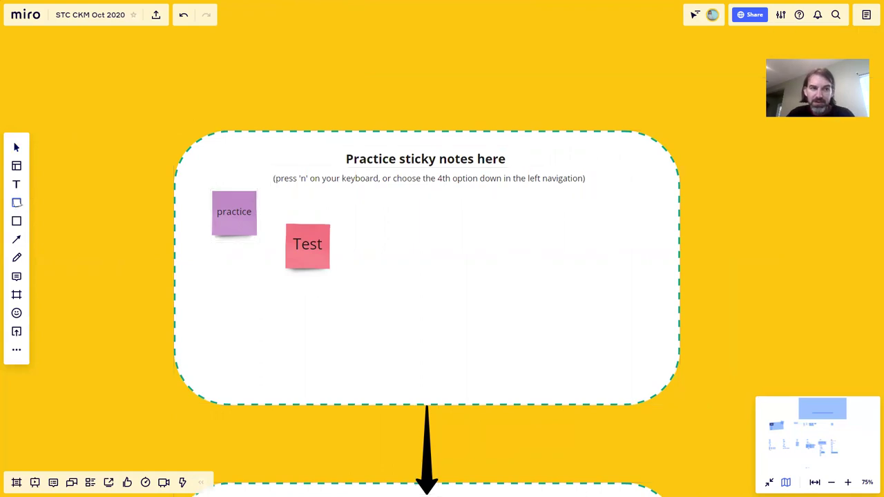
{"action": "left_click", "coordinate": [84, 286]}
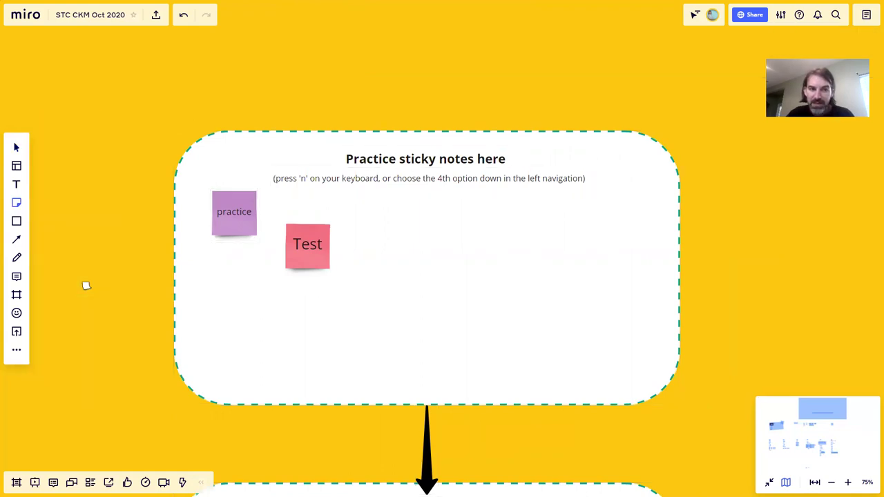
{"action": "left_click", "coordinate": [448, 234]}
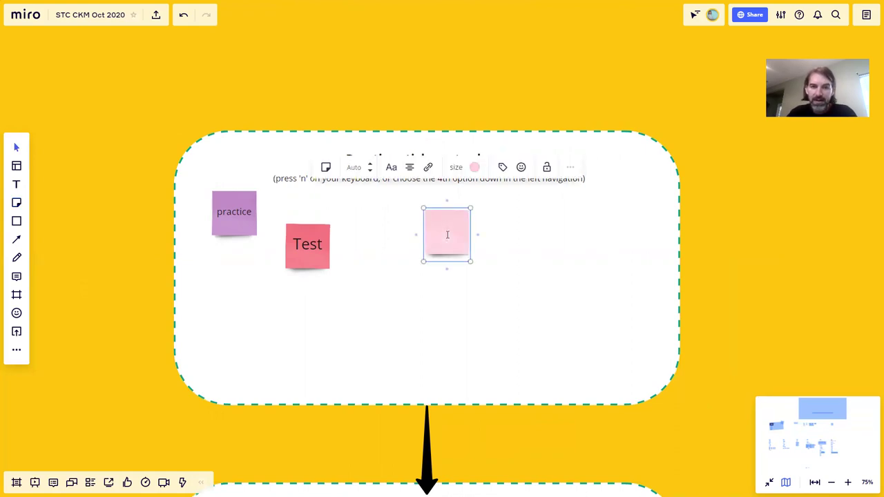
{"action": "type", "text": "hello mes"}
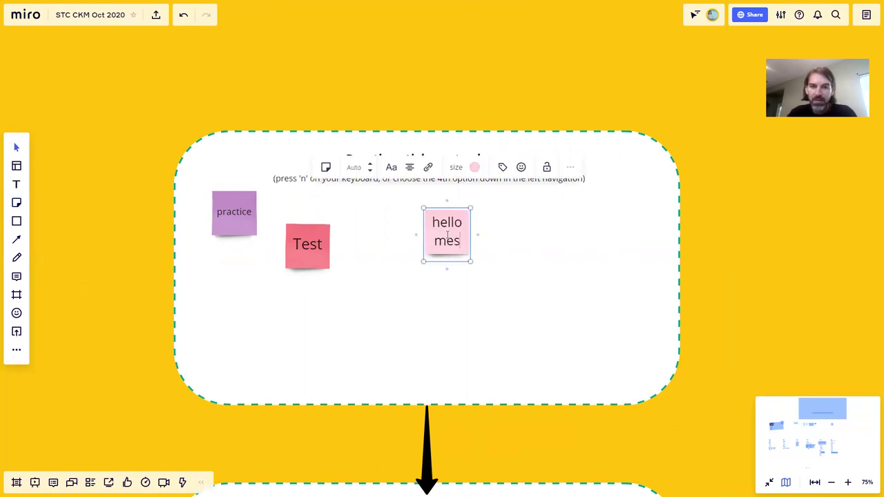
{"action": "type", "text": "sage"}
{"action": "left_click", "coordinate": [534, 263]}
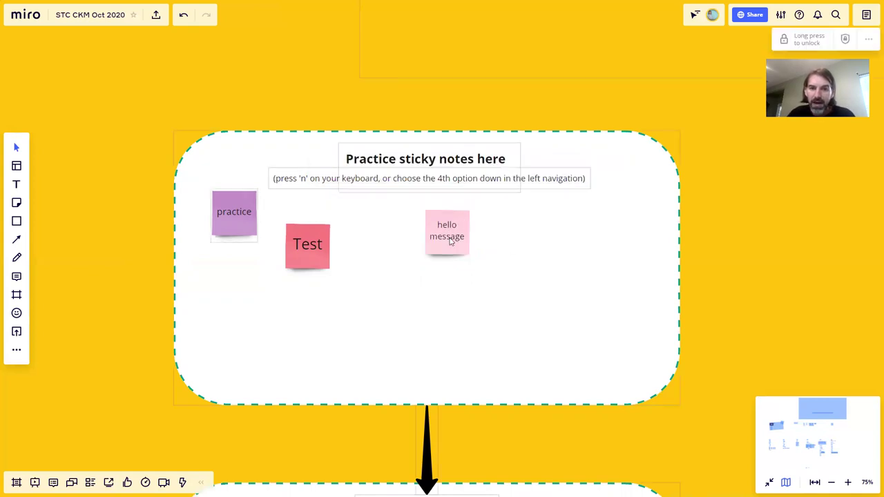
- Enlarge the 'hello message' note slightly and move it left beside the Test note
{"action": "left_click", "coordinate": [456, 244]}
{"action": "left_click_drag", "start_coordinate": [495, 281], "coordinate": [477, 266]}
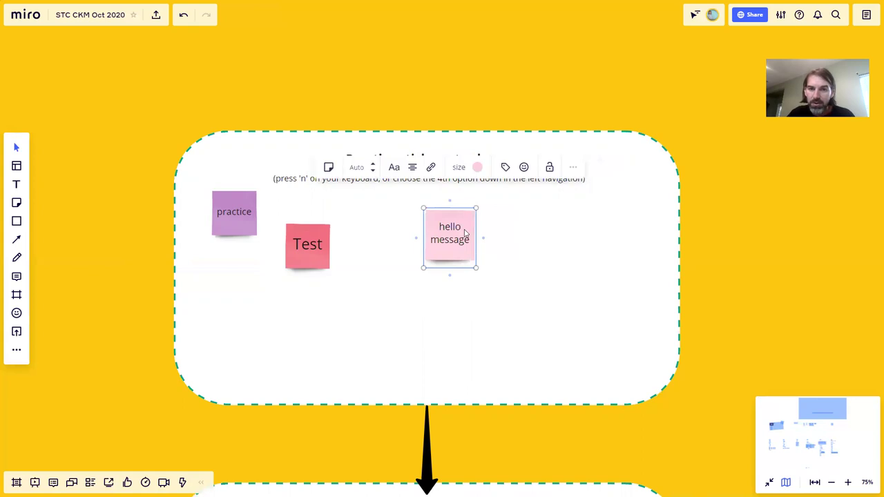
{"action": "left_click_drag", "start_coordinate": [456, 235], "coordinate": [393, 238]}
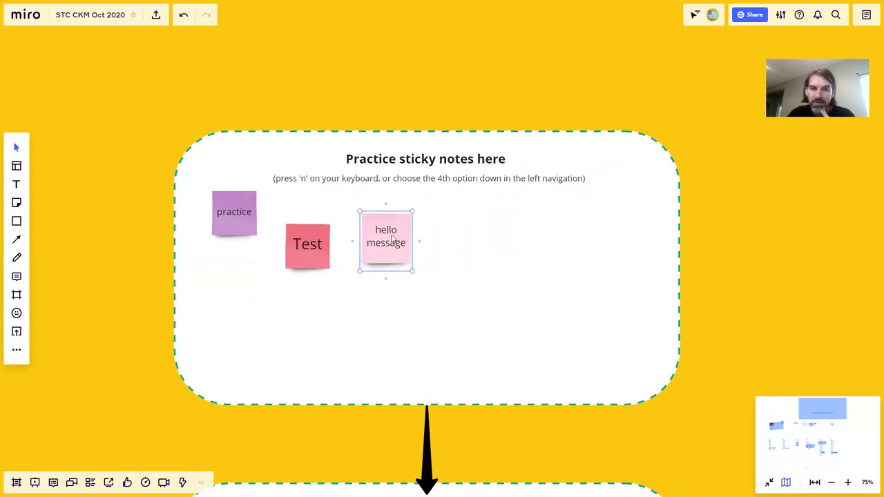
{"action": "left_click", "coordinate": [454, 287]}
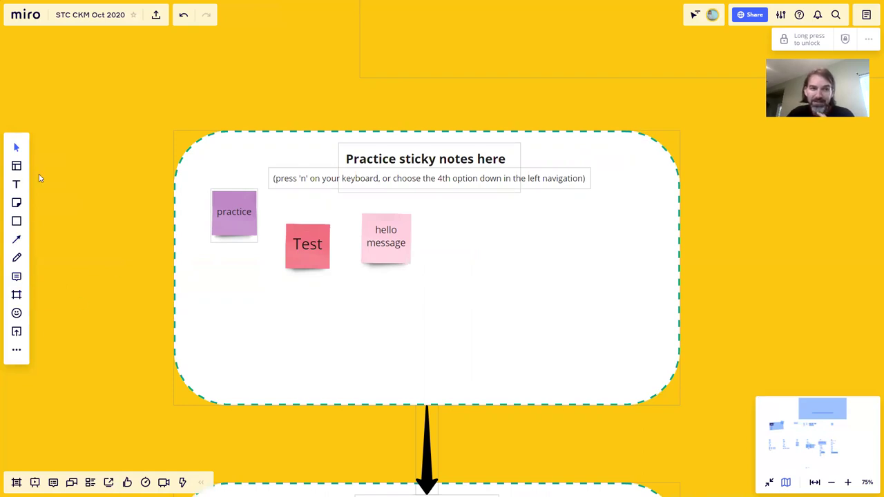
- Pan the board up to the 'Practice shapes here' frame, with 'Practice text here' showing below
{"action": "left_click", "coordinate": [15, 147]}
{"action": "left_click_drag", "start_coordinate": [229, 330], "coordinate": [228, 214]}
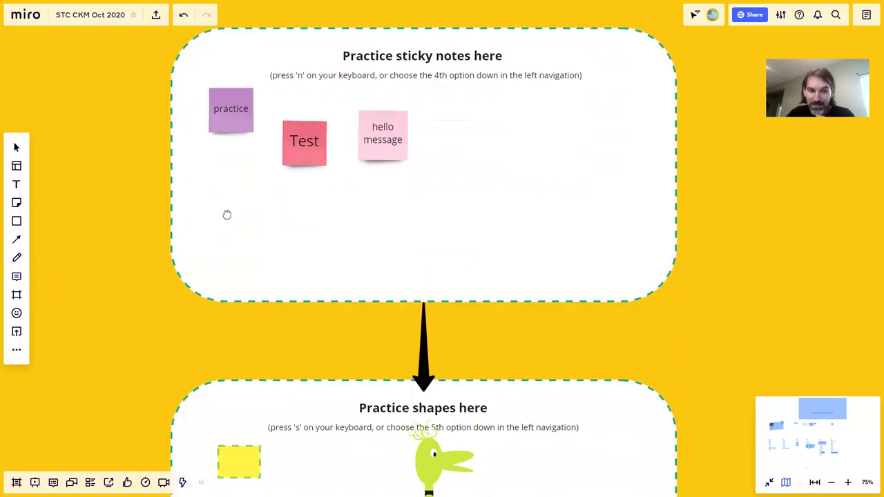
{"action": "left_click_drag", "start_coordinate": [274, 360], "coordinate": [277, 171]}
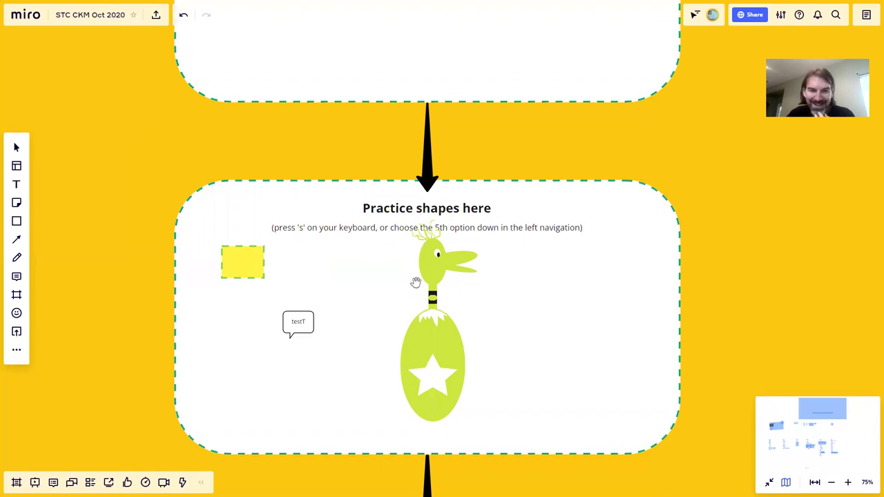
{"action": "left_click_drag", "start_coordinate": [377, 357], "coordinate": [357, 239]}
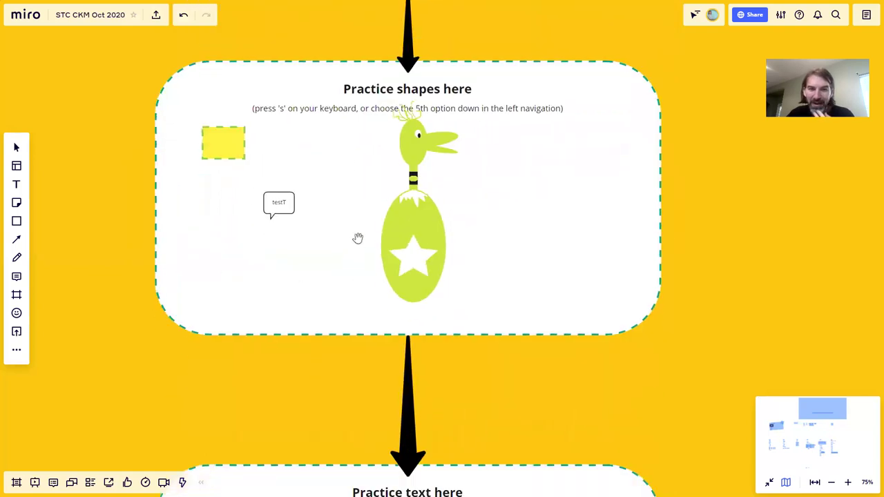